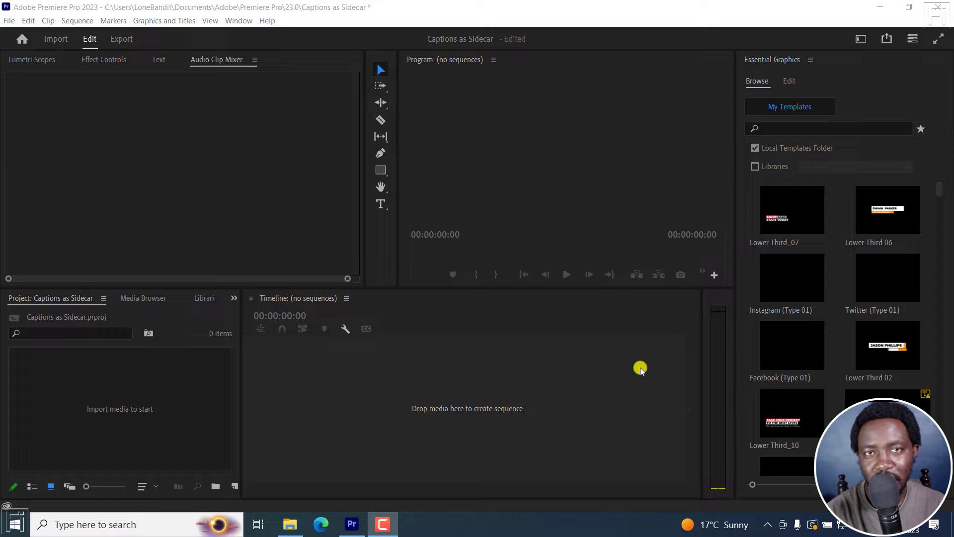
- Import the Camtasia tutorial MP4 and create a new sequence from the clip
click(120, 403)
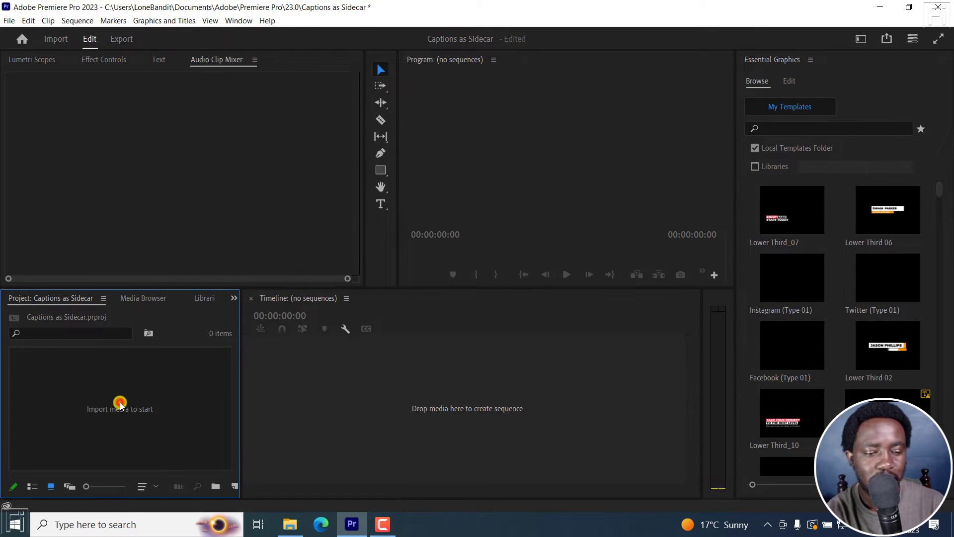
double_click(119, 404)
click(152, 118)
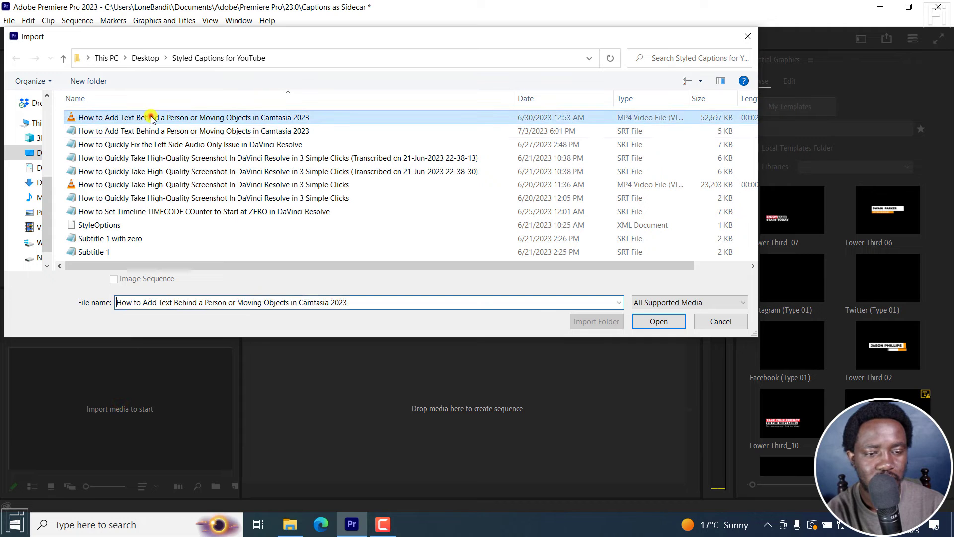
click(665, 322)
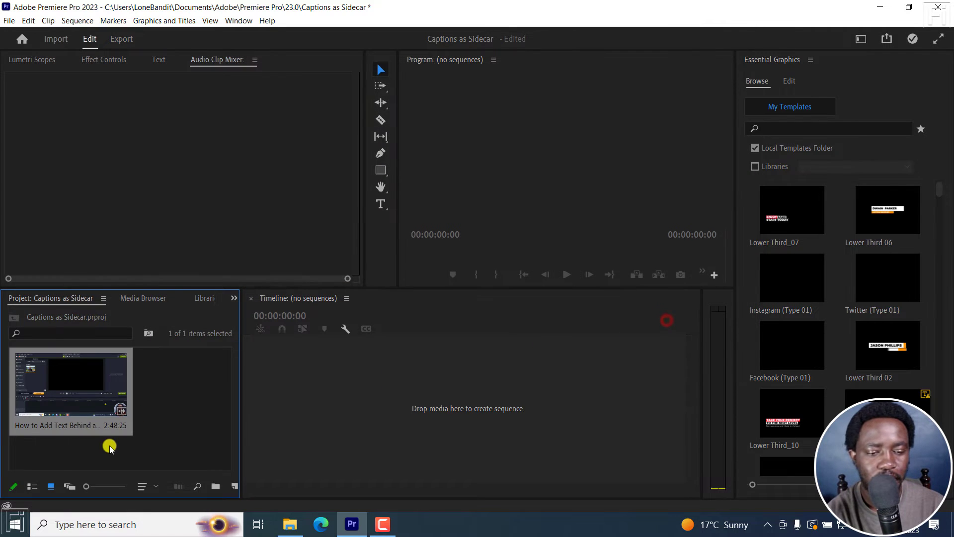
right_click(85, 395)
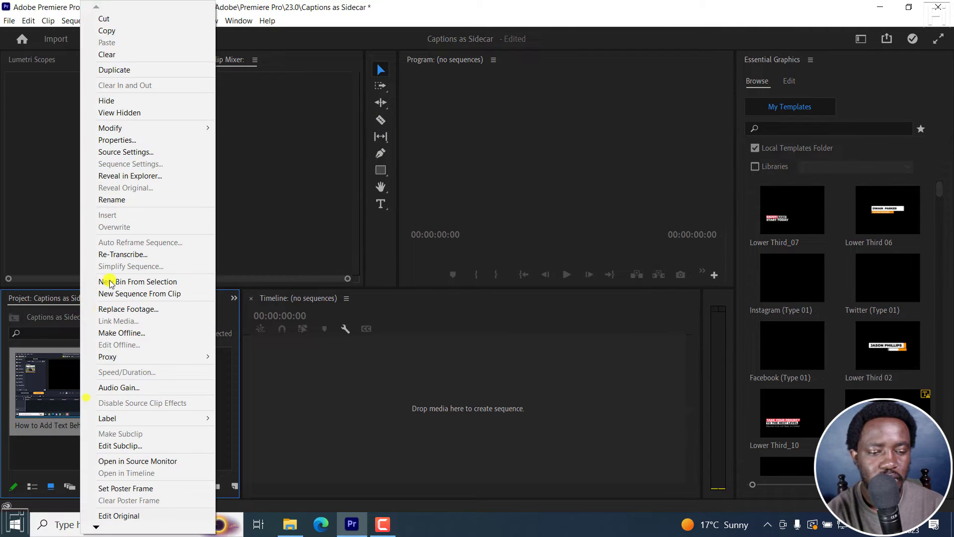
click(149, 295)
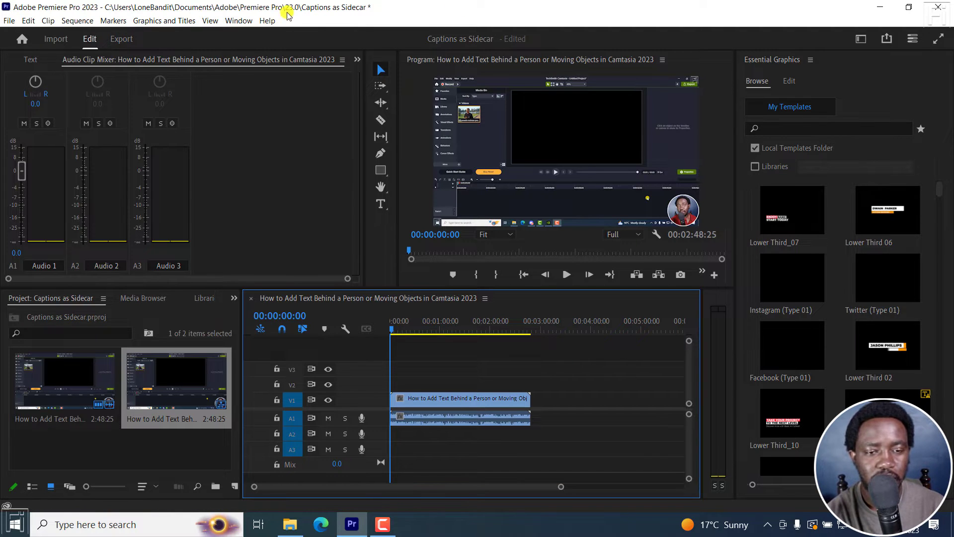
- Show the Text panel's Transcript tab and select the word 'Welcome' in the transcript
click(237, 20)
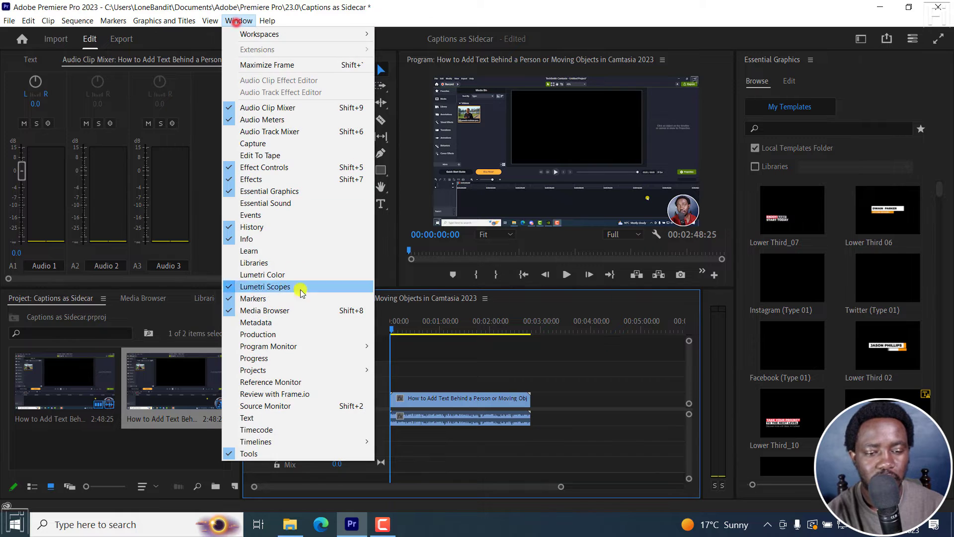
click(258, 419)
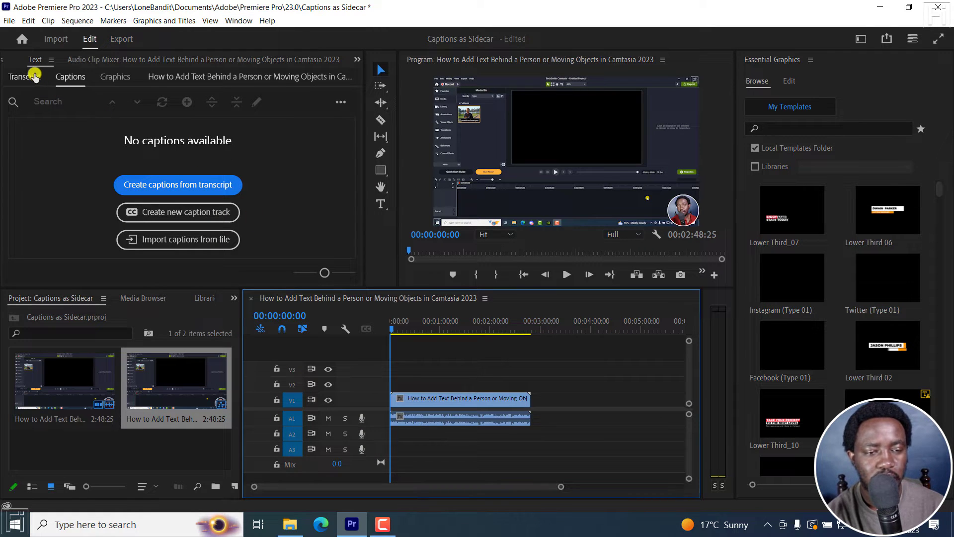
click(30, 78)
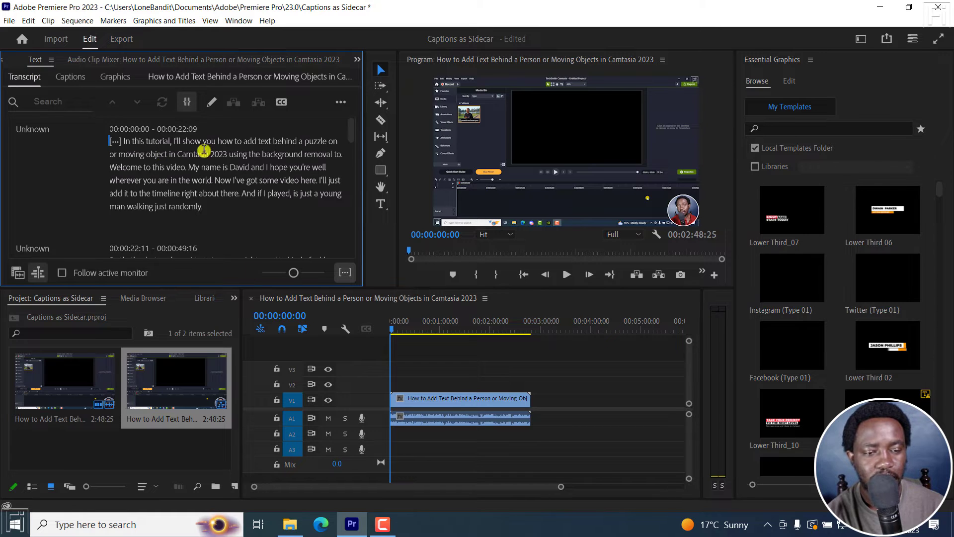
click(139, 166)
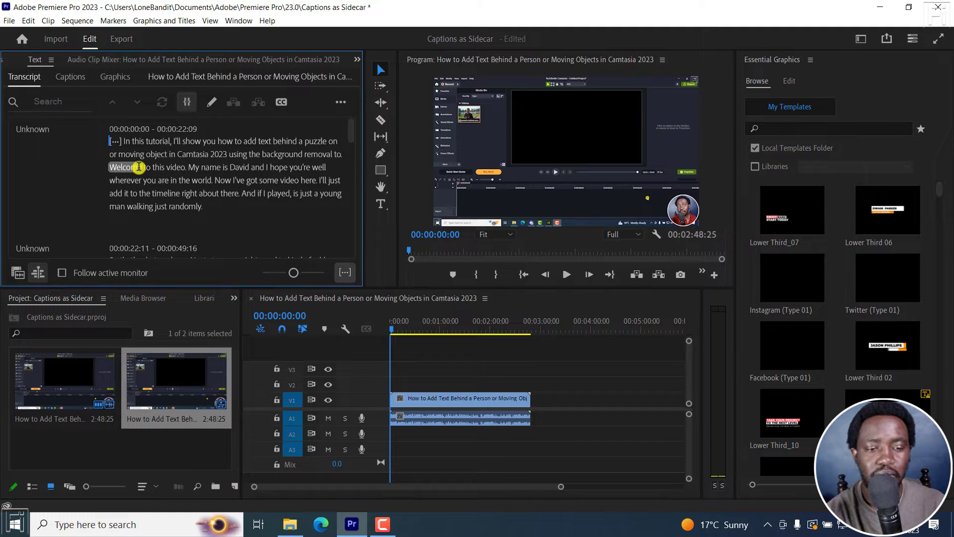
- Generate double-line captions with the Subtitle preset and a 37-character maximum length
click(132, 162)
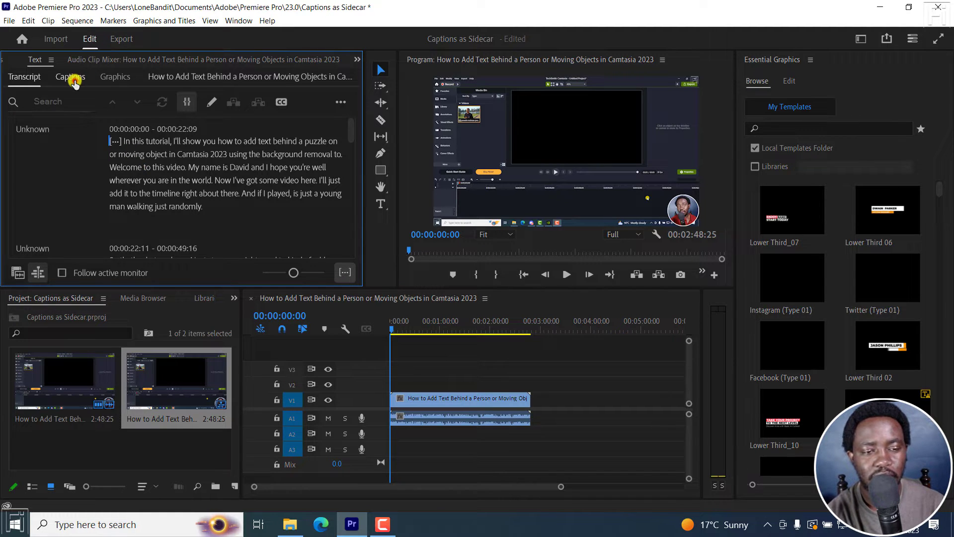
click(72, 79)
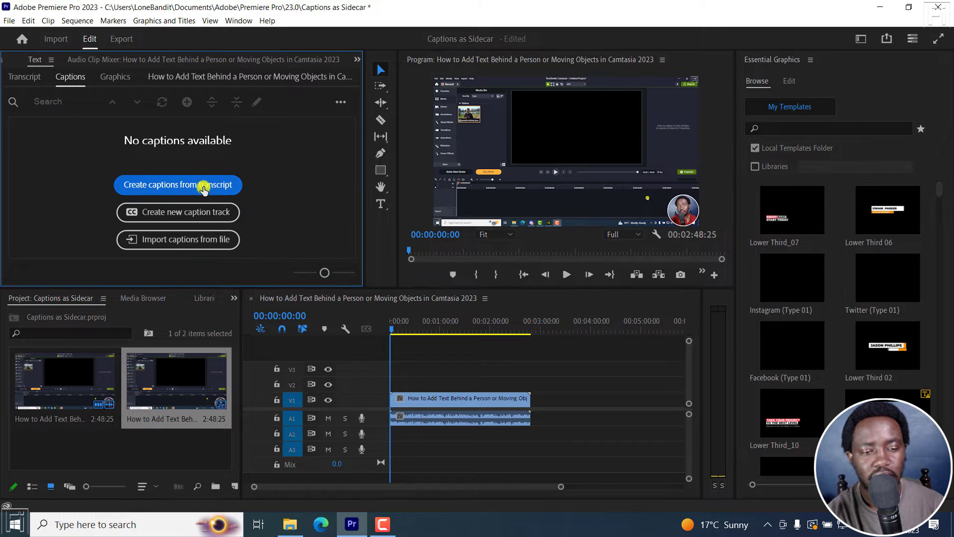
click(184, 188)
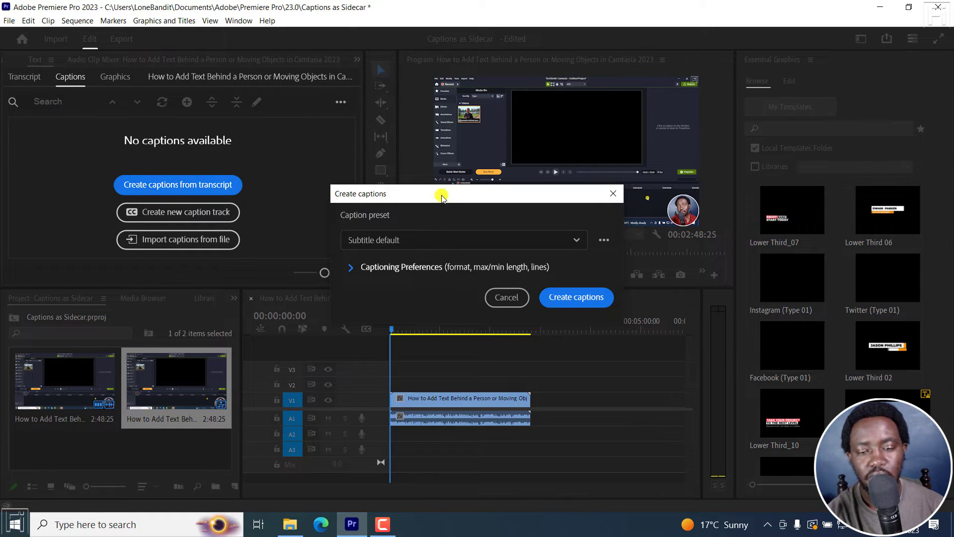
drag(445, 194, 473, 167)
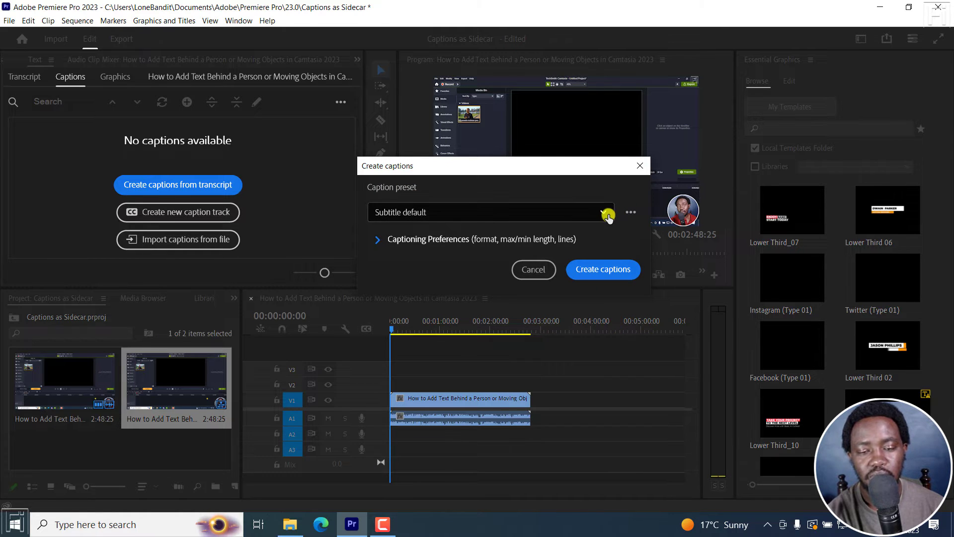
click(607, 215)
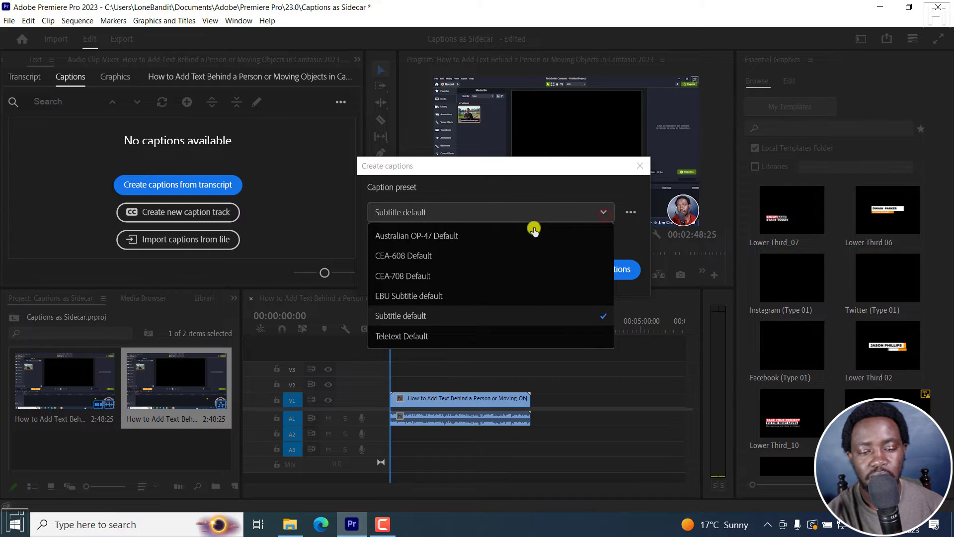
click(452, 192)
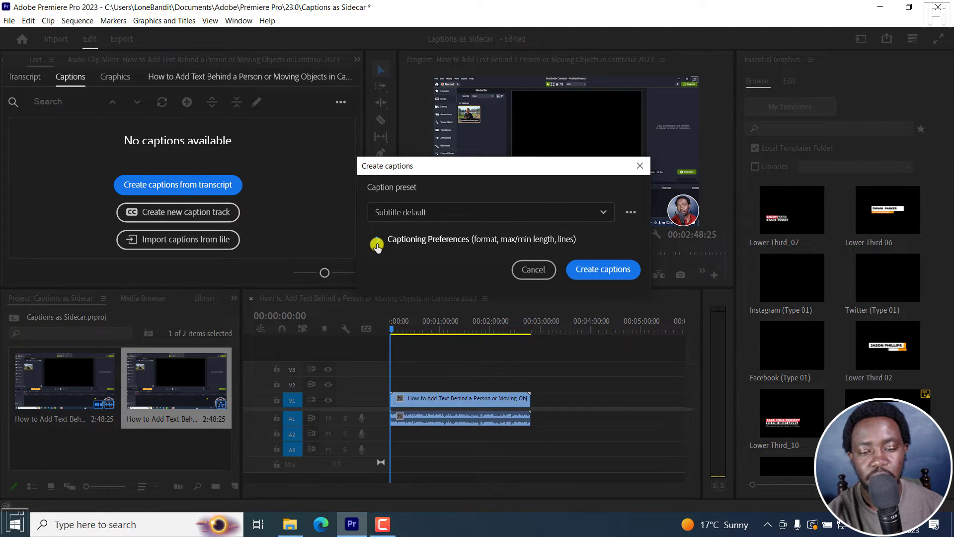
click(377, 244)
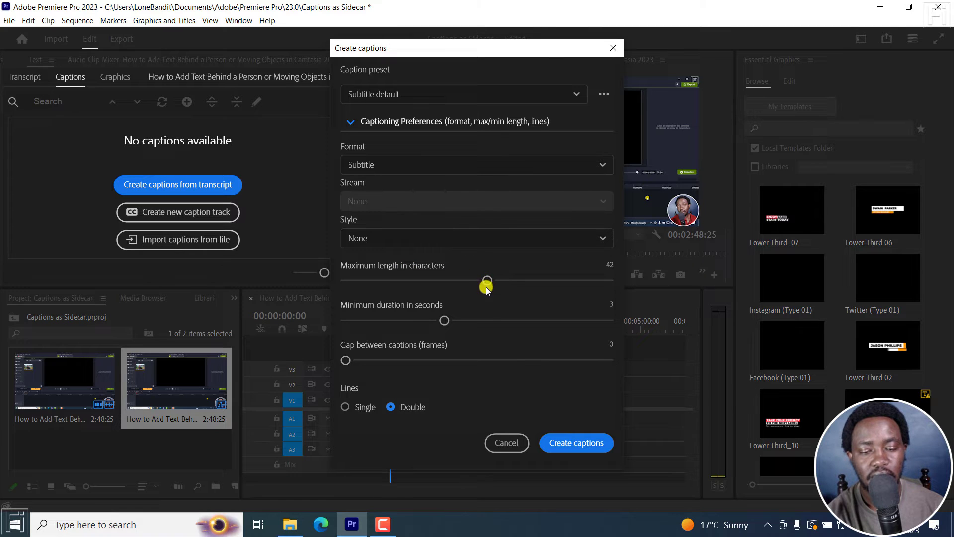
drag(485, 282, 467, 287)
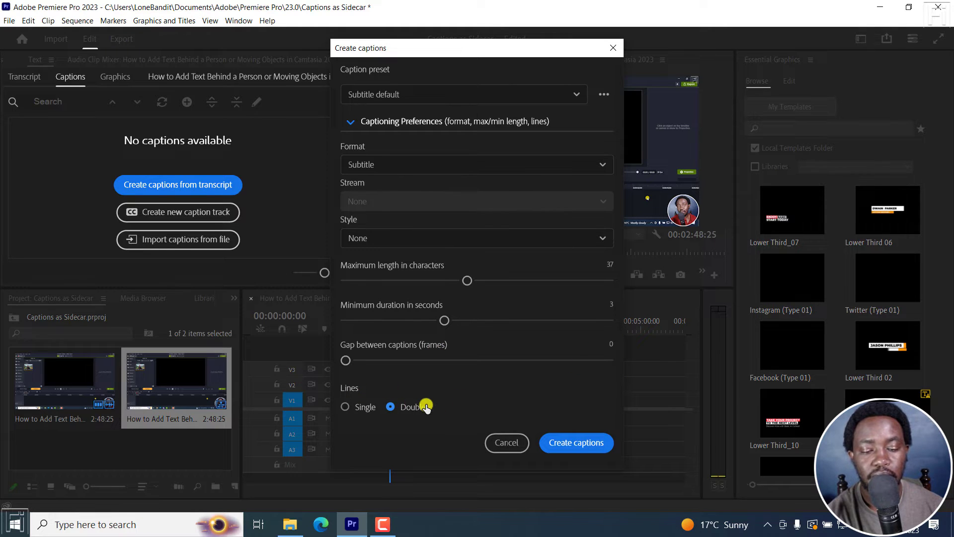
click(590, 442)
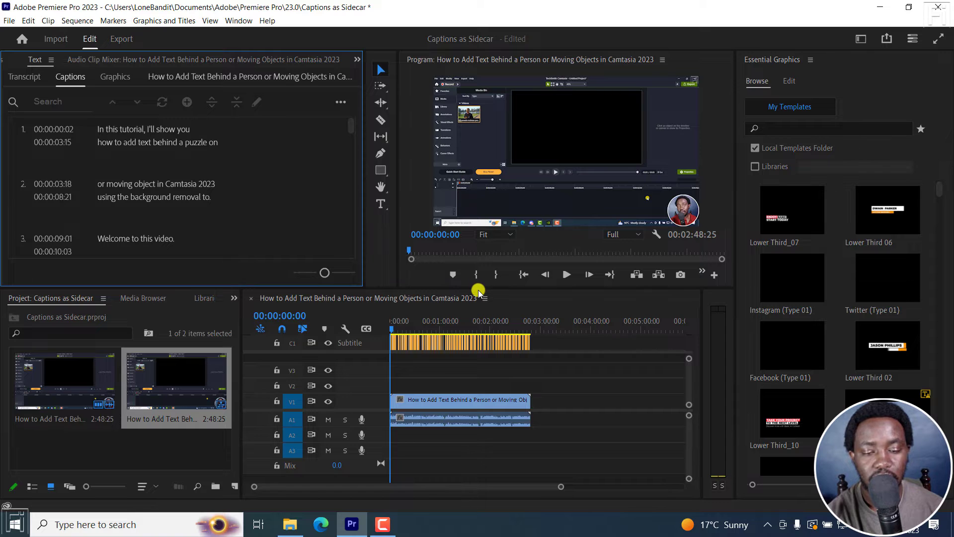
- Enlarge the caption list and program monitor, then play and pause to preview captions
drag(479, 288, 453, 382)
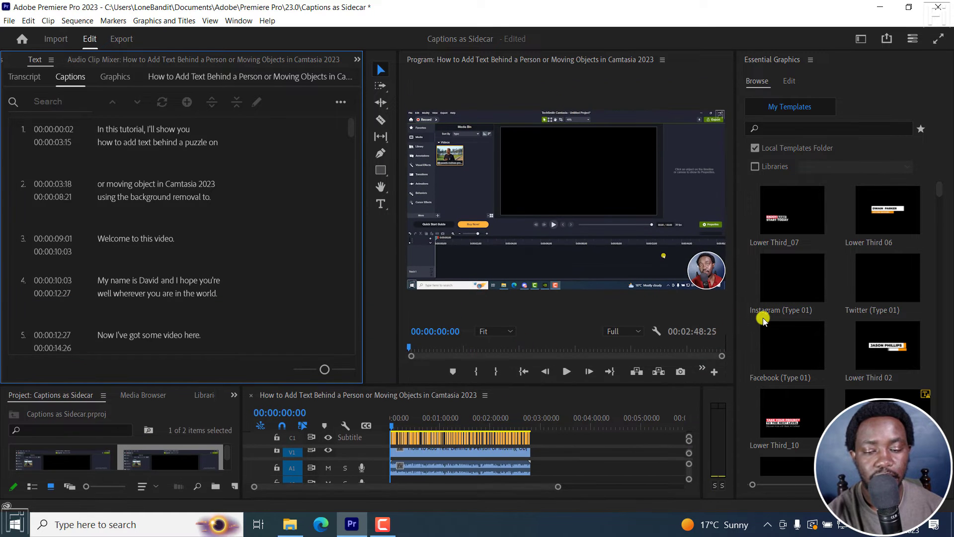
drag(741, 296, 832, 305)
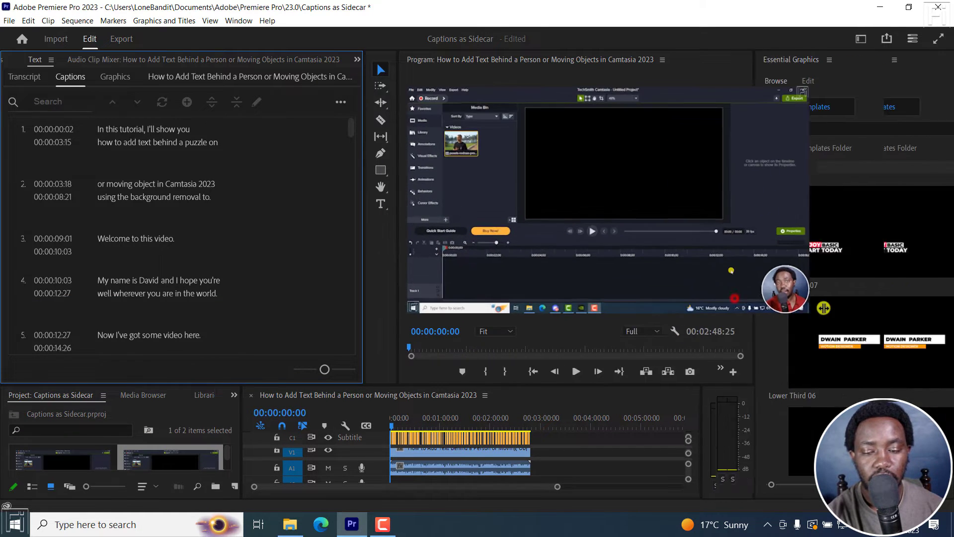
key(space)
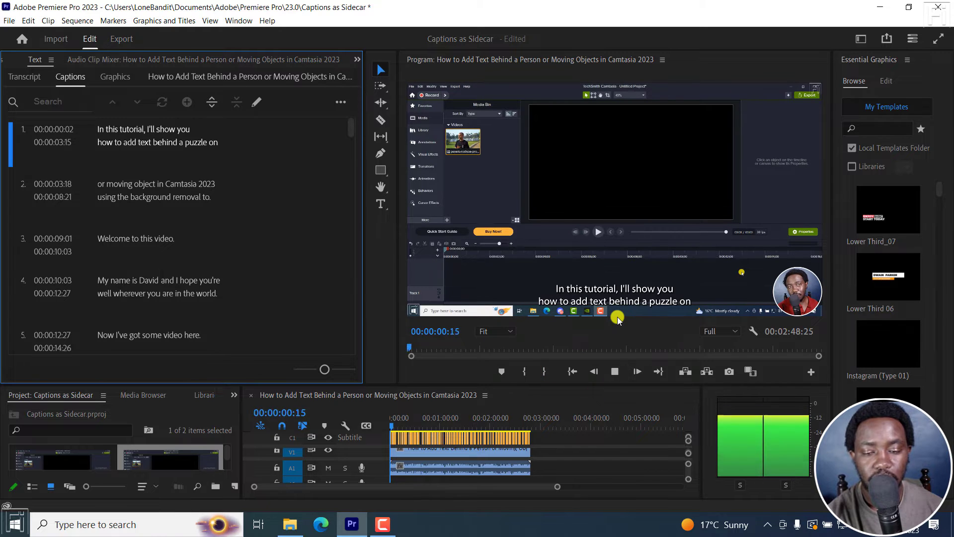
key(space)
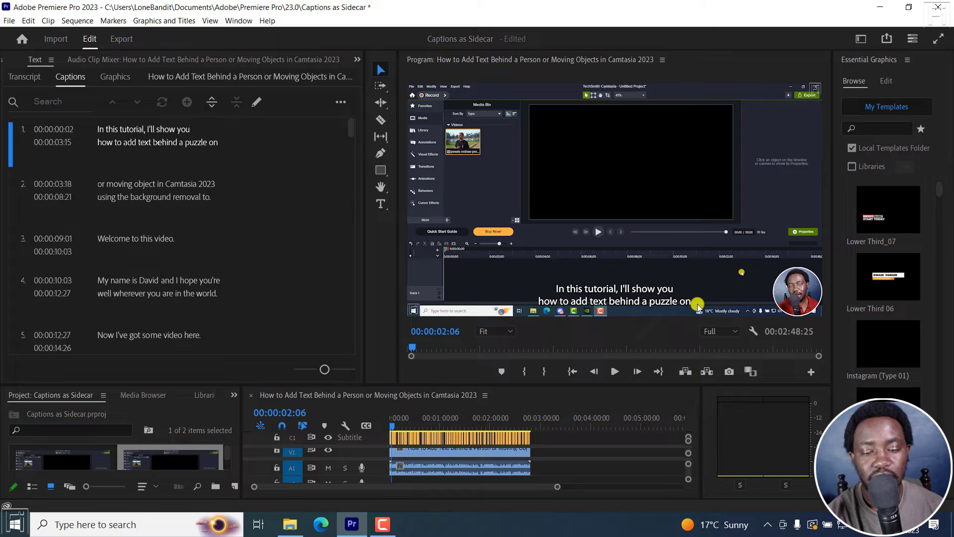
key(space)
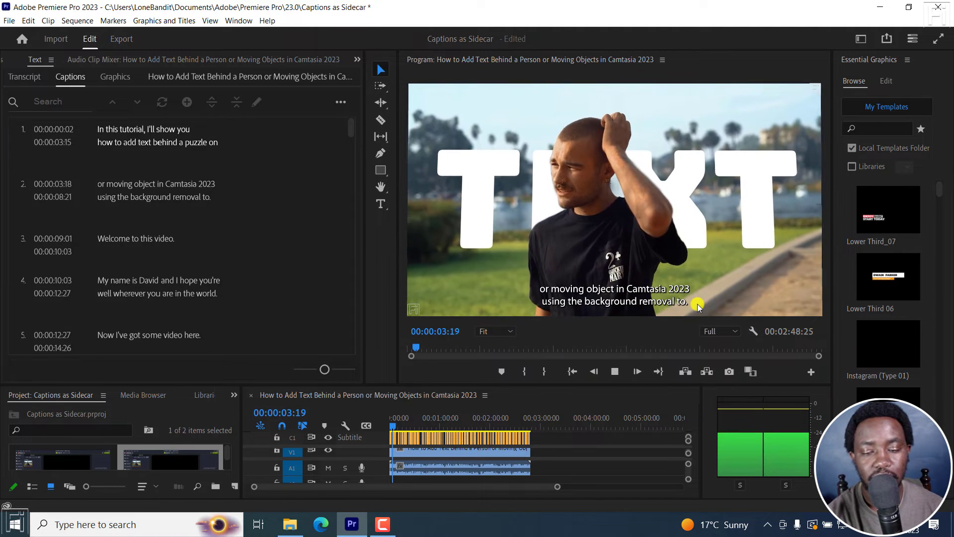
key(space)
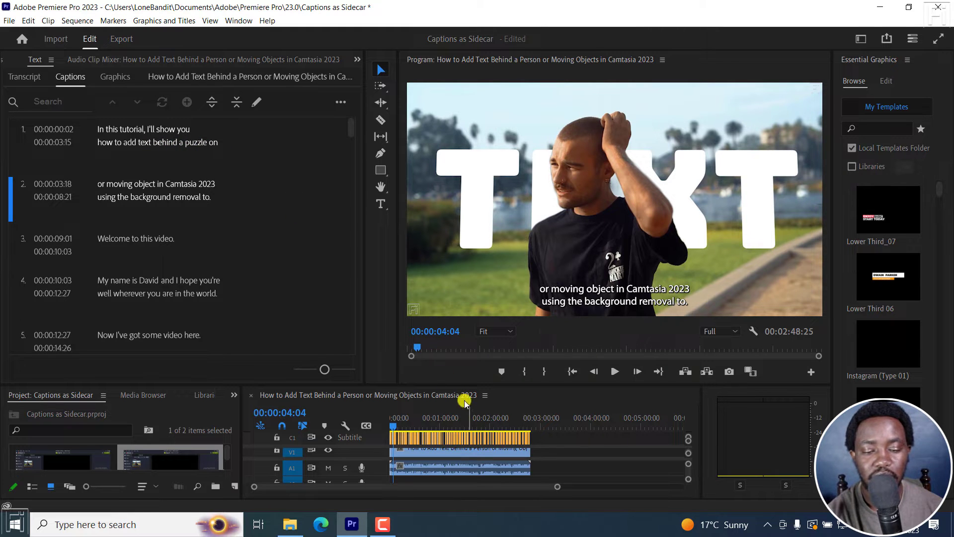
- Make the timeline taller and zoom the sequence to fit the view
drag(453, 384, 451, 314)
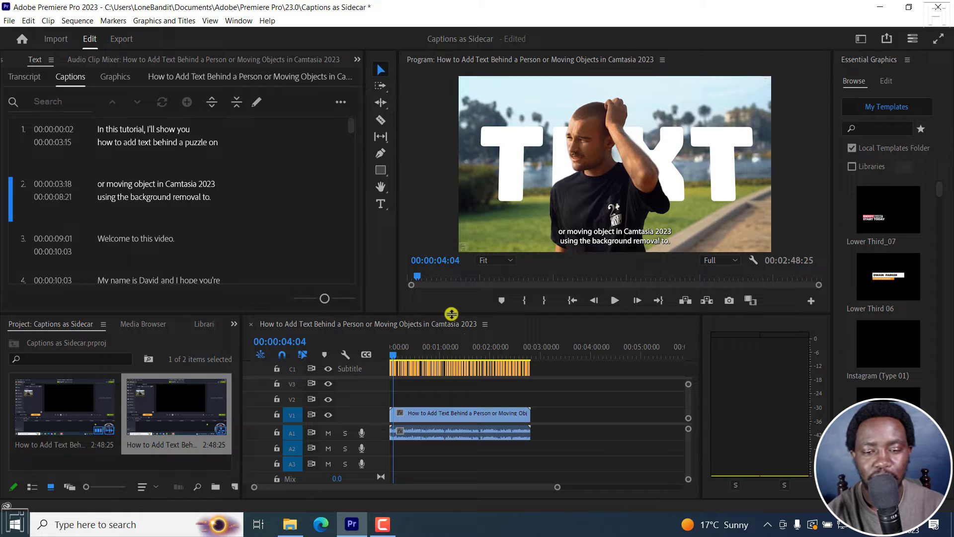
click(421, 326)
key(=)
key(=)
key(=)
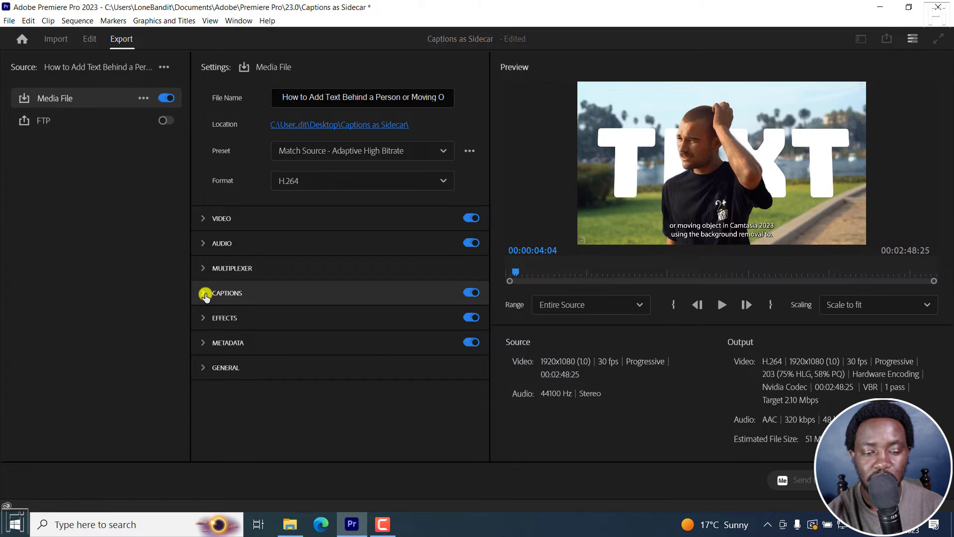
- Set the caption Export Options to Create Sidecar File (SubRip .srt)
click(204, 294)
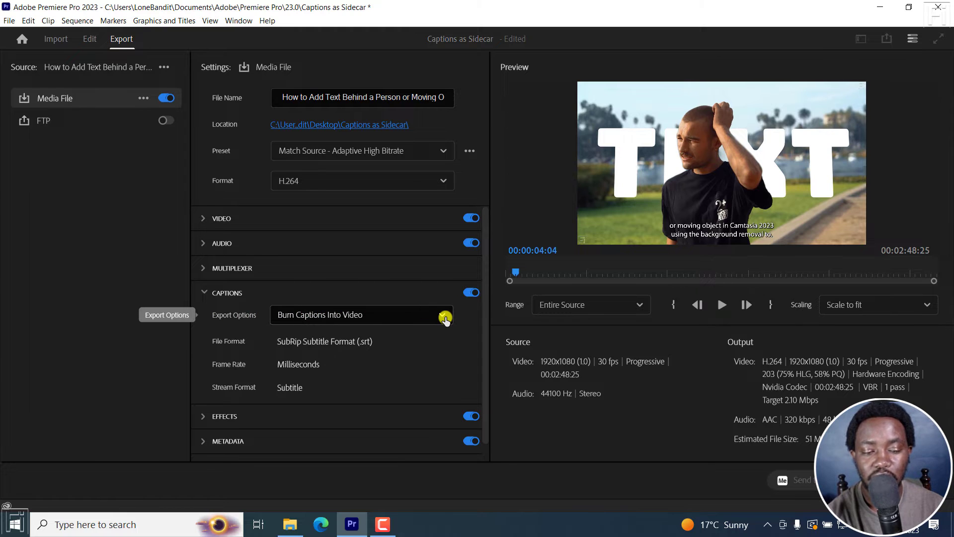
click(445, 318)
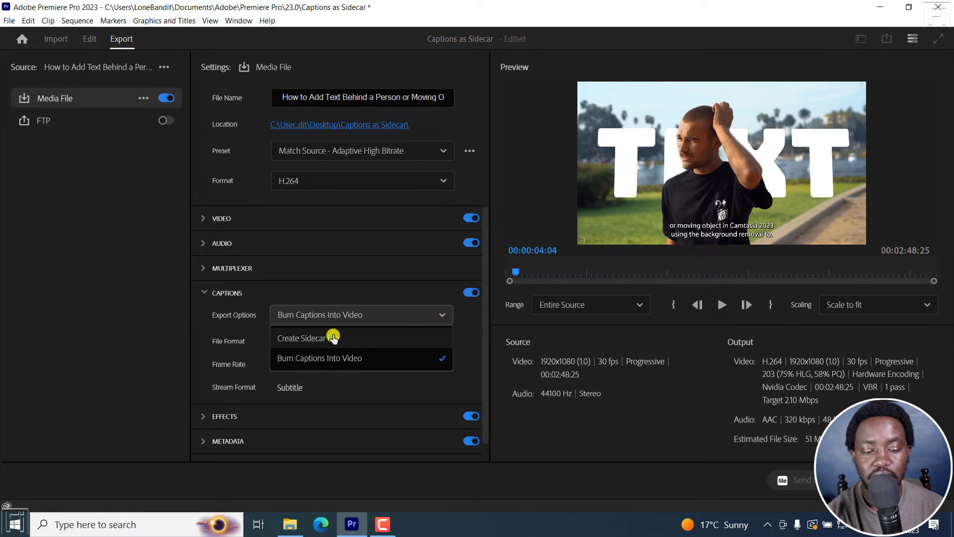
click(332, 337)
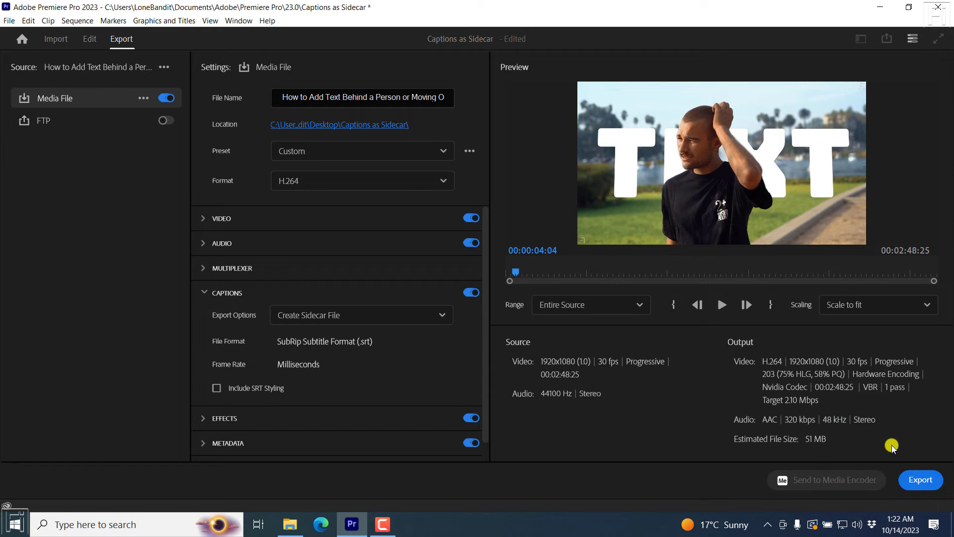
- Start the export and bring up the Captions as Sidecar folder once it finishes
click(918, 478)
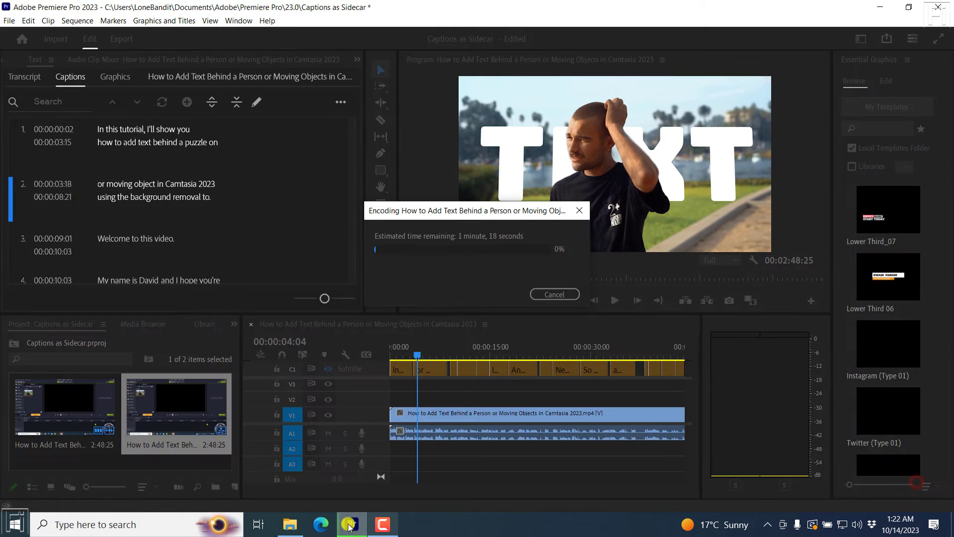
click(296, 524)
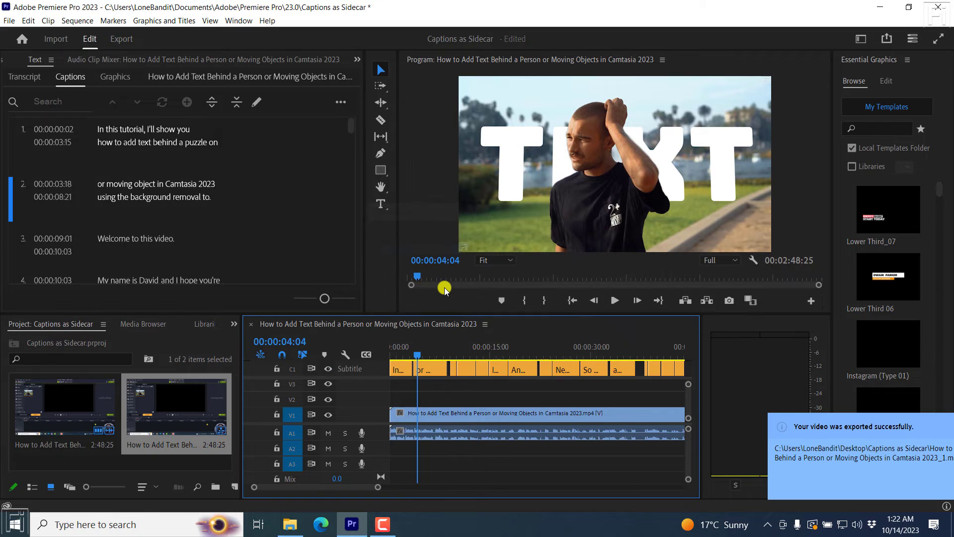
click(290, 524)
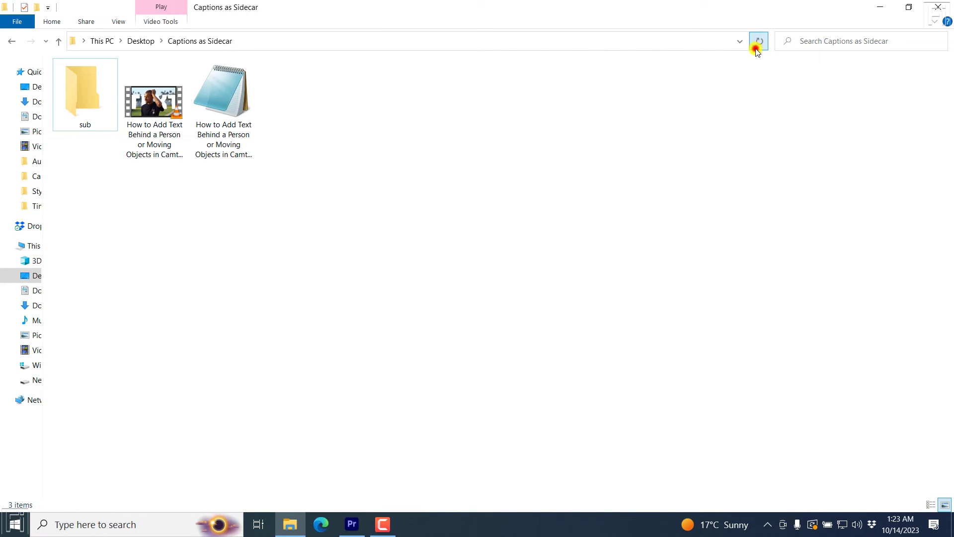
- Refresh the Captions as Sidecar folder and open the exported MP4 in VLC
click(757, 42)
click(163, 123)
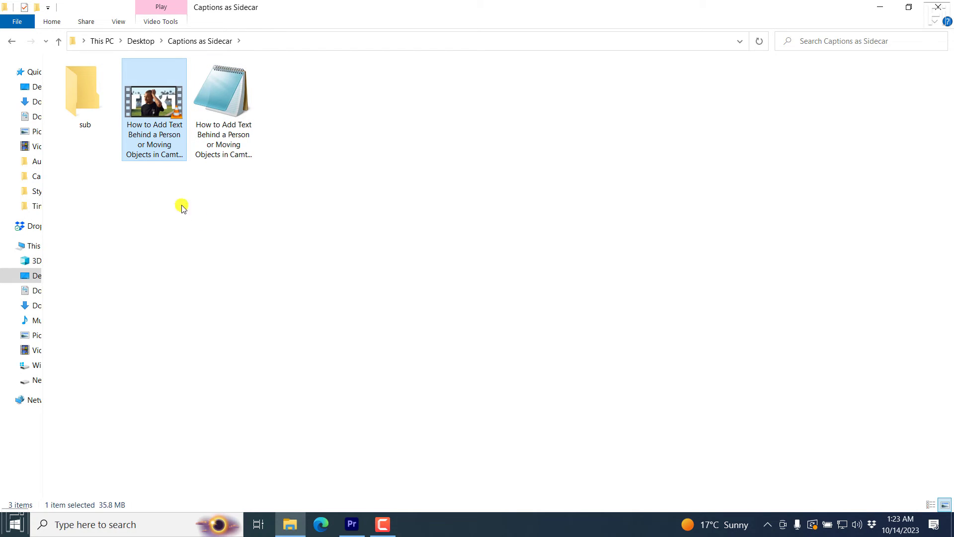
click(218, 232)
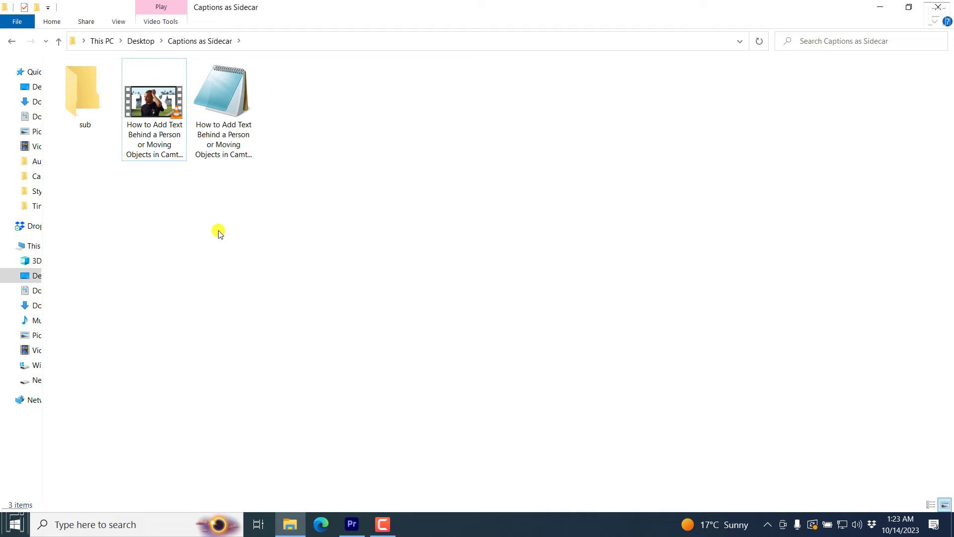
double_click(162, 106)
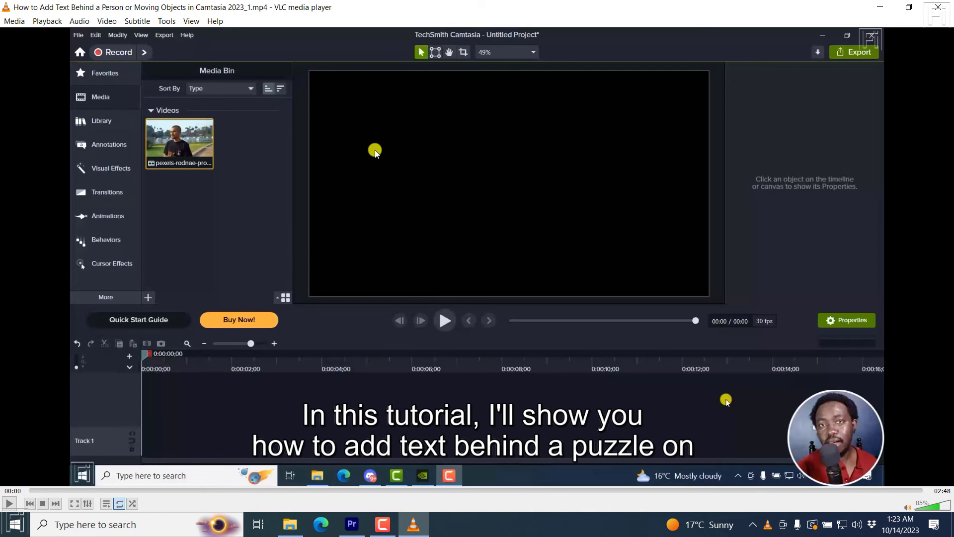
- Check VLC's subtitle tracks, then play and pause to see the sidecar captions
right_click(374, 151)
mouse_move(406, 251)
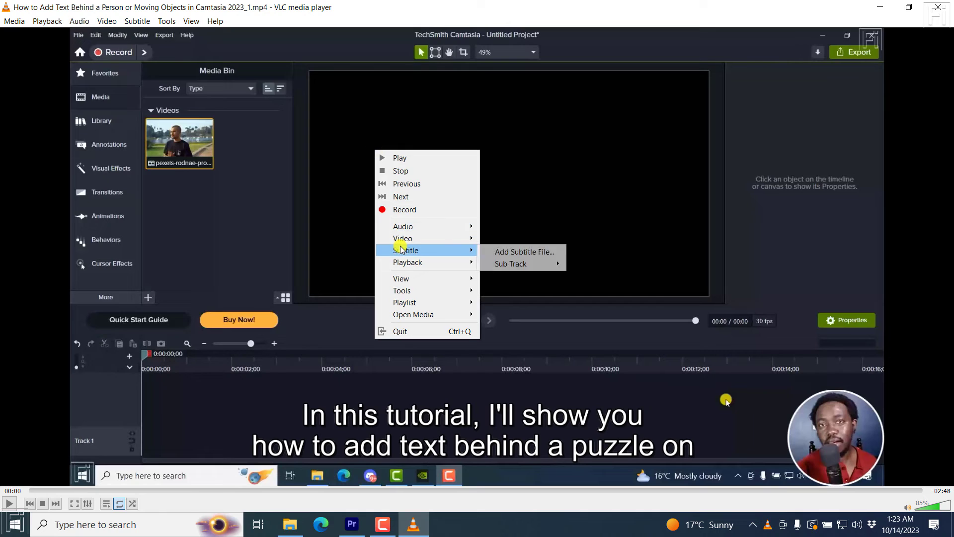
mouse_move(511, 264)
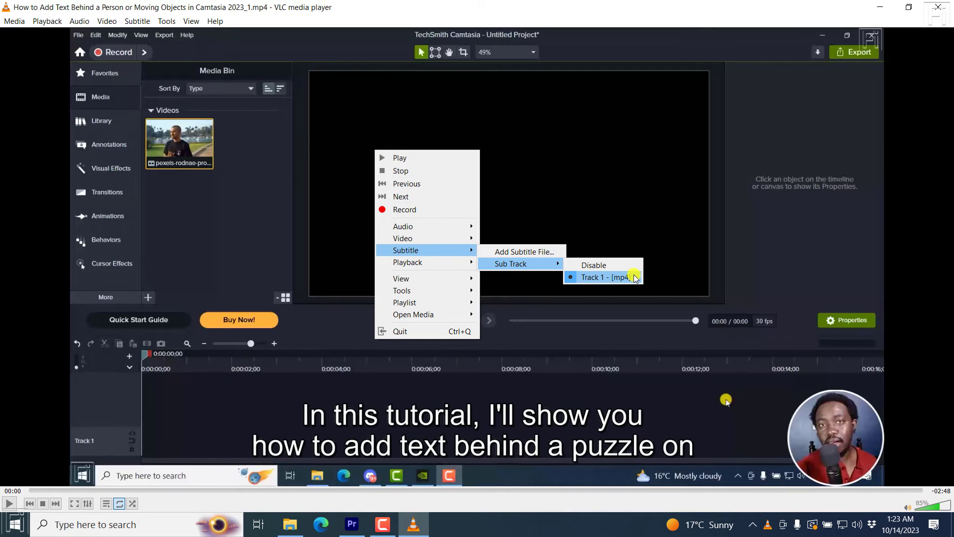
click(347, 258)
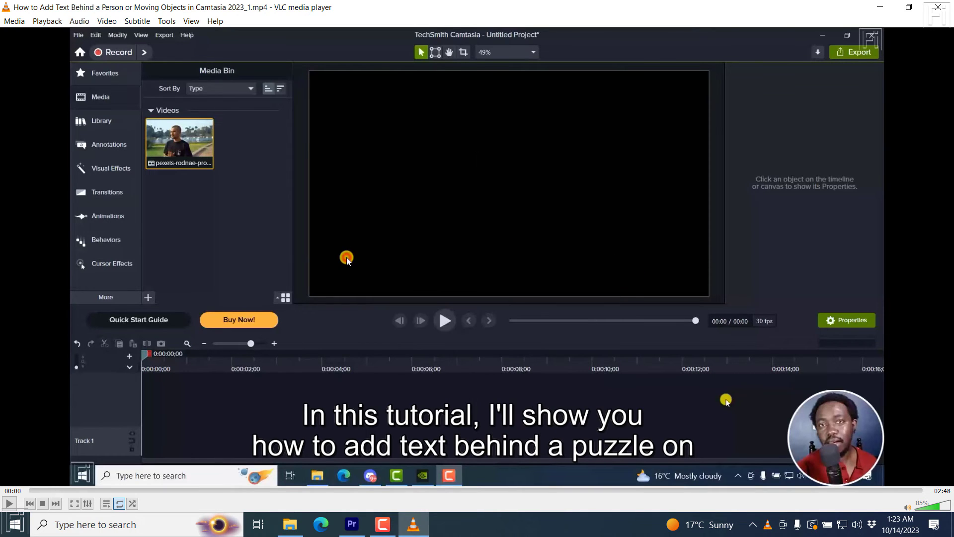
key(space)
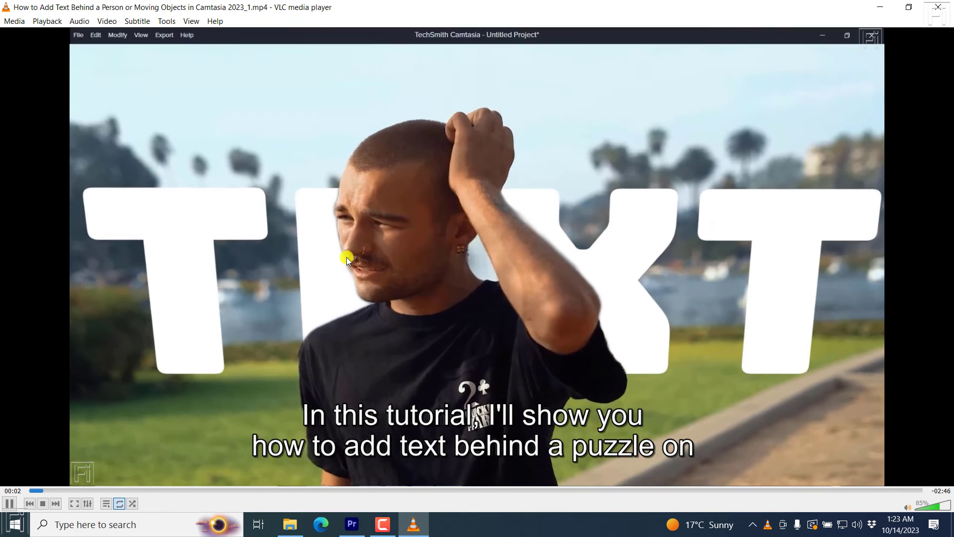
key(space)
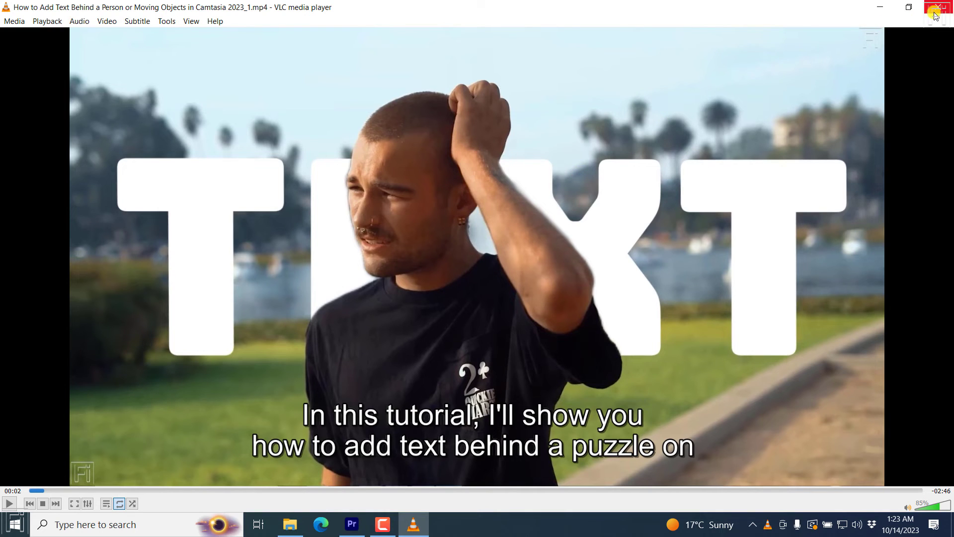
- Close VLC and move the .srt caption file into the sub folder
click(938, 7)
click(533, 174)
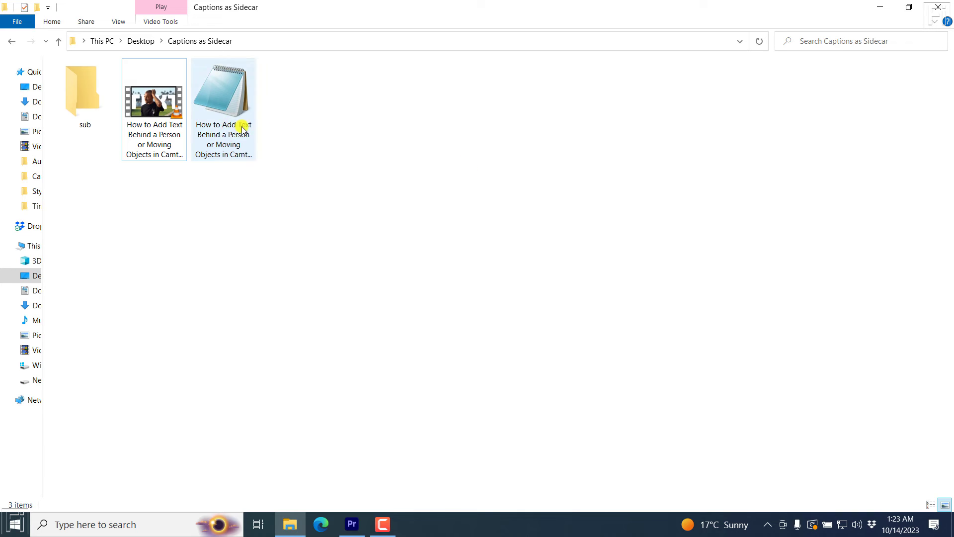
mouse_move(219, 122)
mouse_down()
mouse_move(130, 127)
mouse_move(85, 97)
mouse_up()
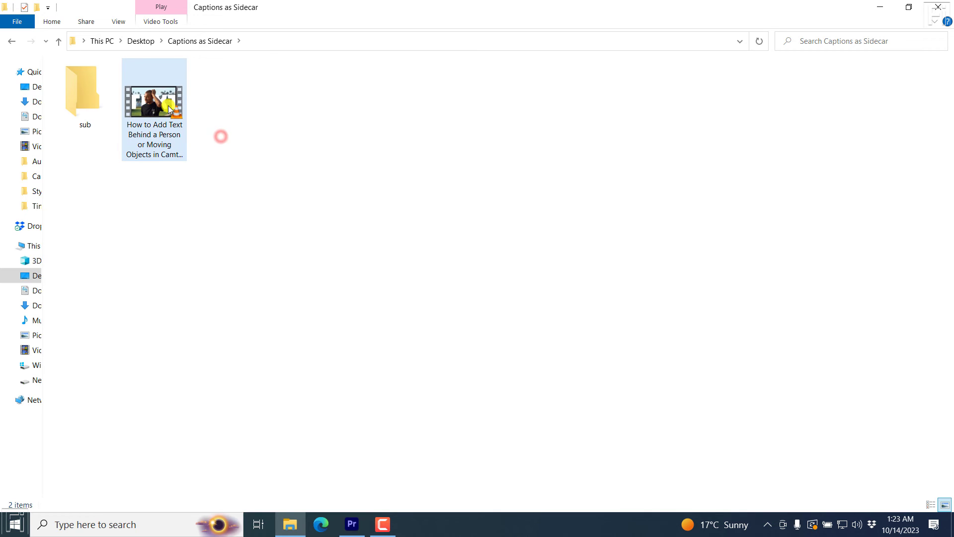
- Reopen the video in VLC, confirm Sub Track is greyed out, play, pause, and close VLC
double_click(160, 104)
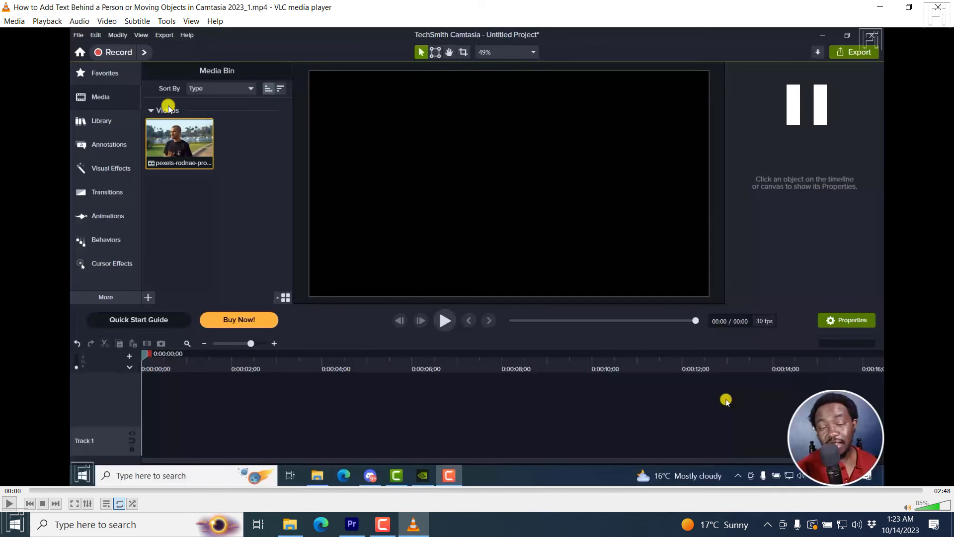
right_click(262, 205)
mouse_move(309, 305)
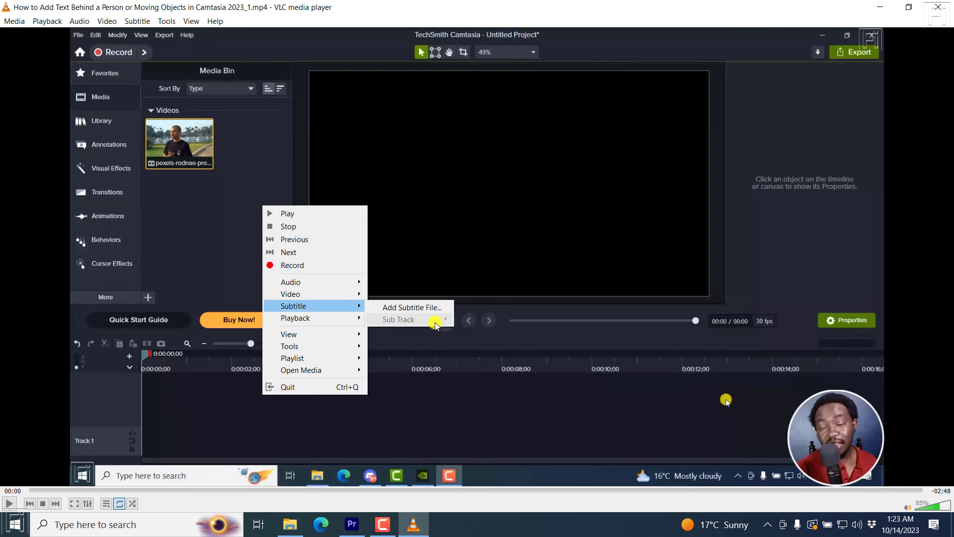
click(554, 268)
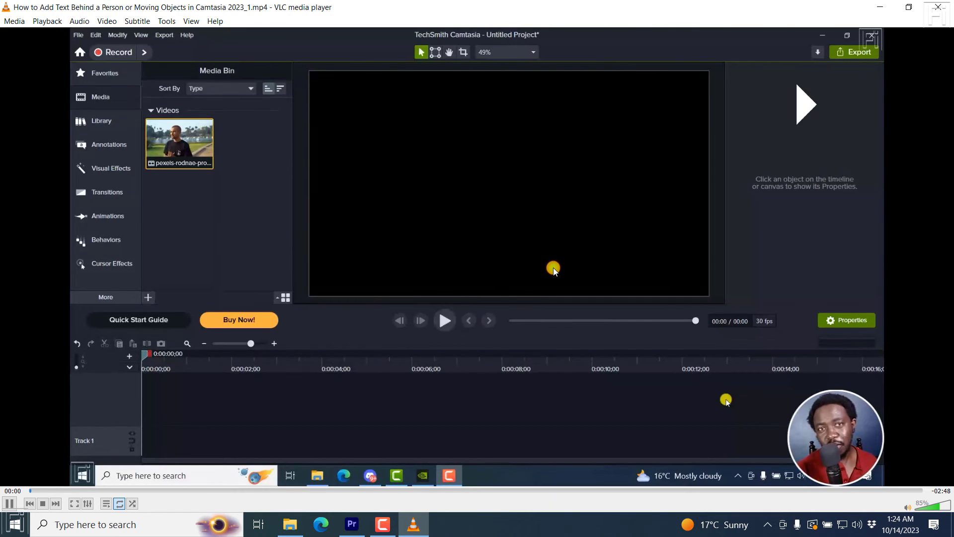
click(553, 267)
click(941, 10)
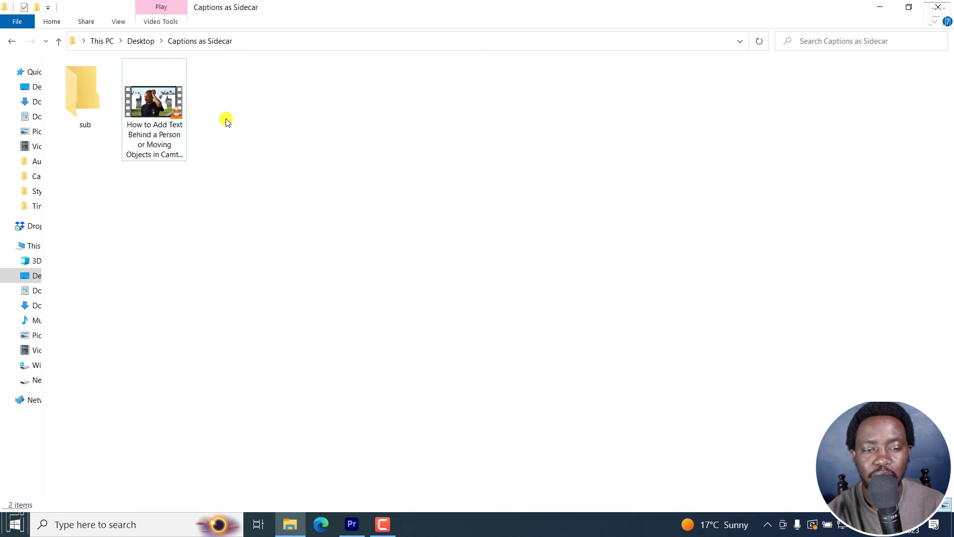
mouse_move(292, 105)
mouse_down()
mouse_move(202, 134)
mouse_move(283, 157)
mouse_up()
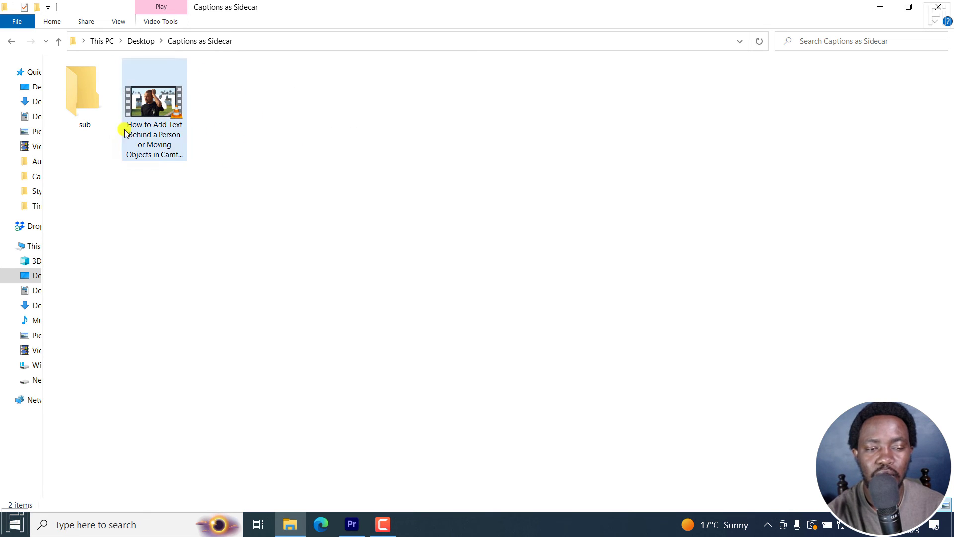
click(139, 112)
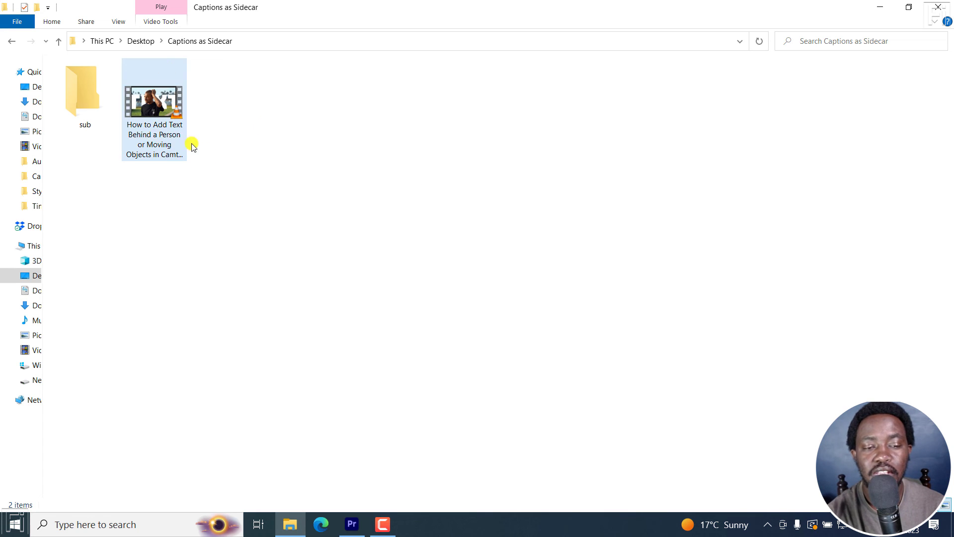
click(157, 114)
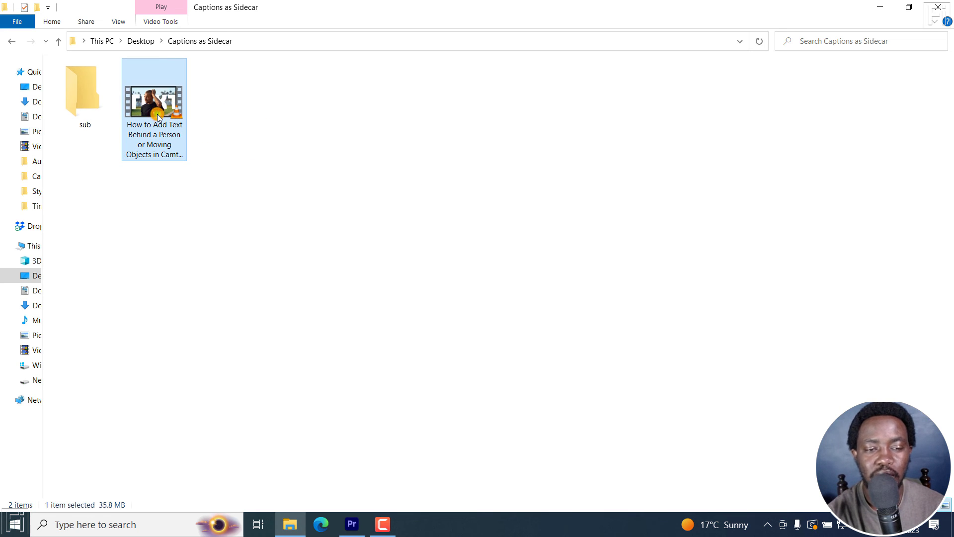